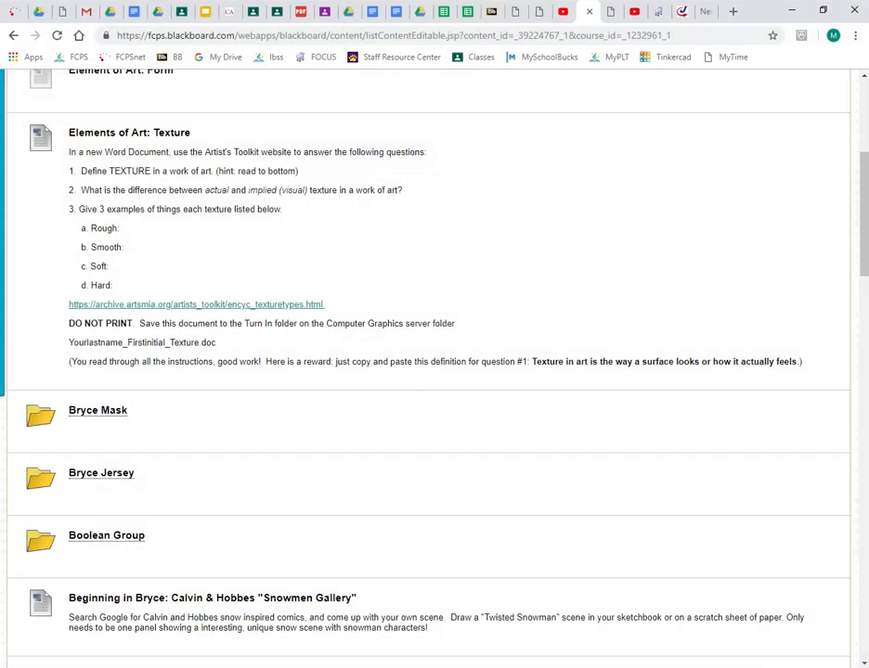
Open the Bryce Mask folder in the 2nd Quarter course content to read the warm-up instructions.
{"action": "scroll", "coordinate": [265, 254], "scroll_direction": "up", "scroll_amount": 5}
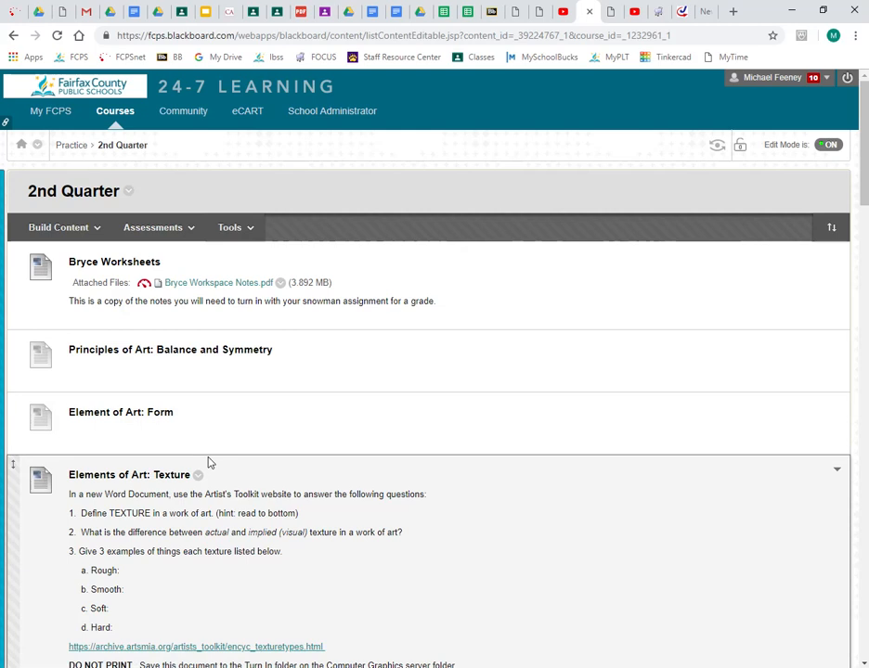
{"action": "scroll", "coordinate": [205, 459], "scroll_direction": "down", "scroll_amount": 1}
{"action": "scroll", "coordinate": [204, 455], "scroll_direction": "down", "scroll_amount": 4}
{"action": "left_click", "coordinate": [99, 415]}
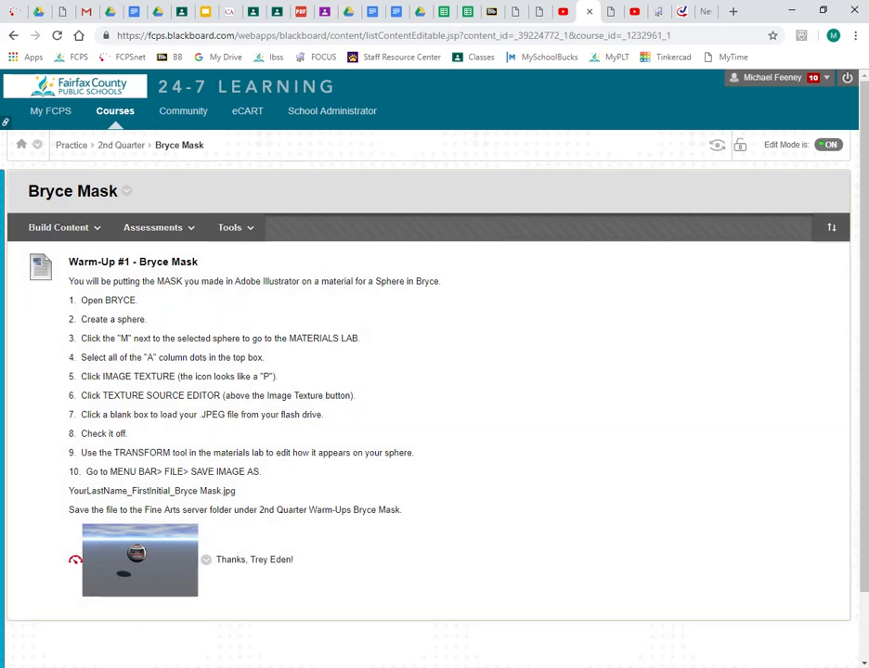
Launch Bryce 7.1 from the My Applications group of installed programs.
{"action": "key", "text": "super"}
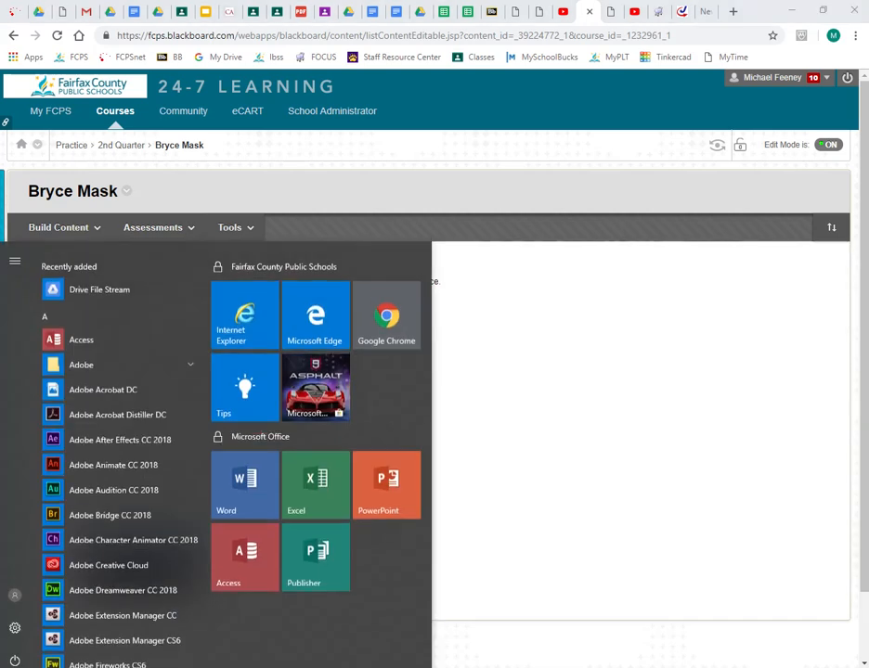
{"action": "scroll", "coordinate": [86, 537], "scroll_direction": "down", "scroll_amount": 10}
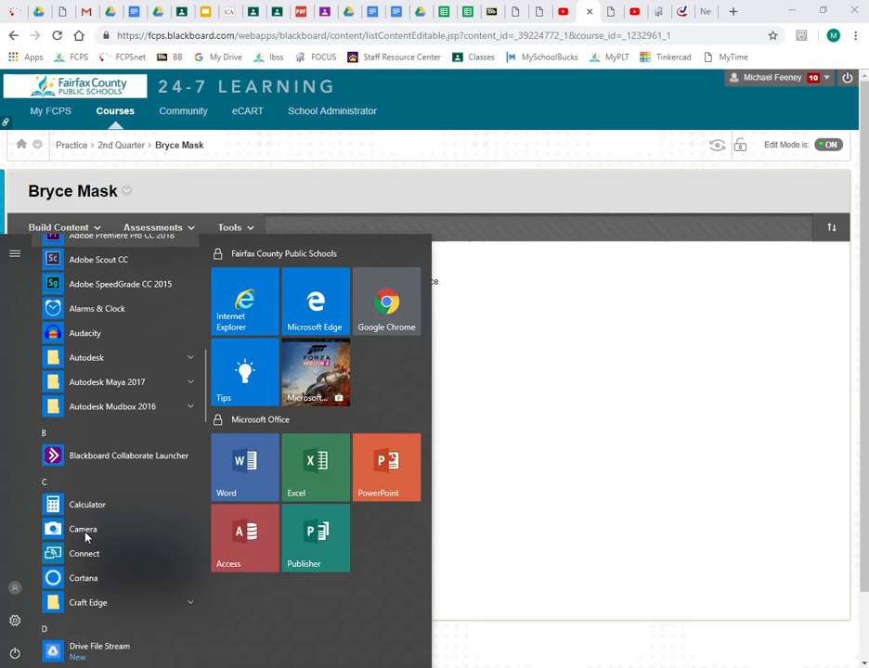
{"action": "scroll", "coordinate": [85, 537], "scroll_direction": "down", "scroll_amount": 5}
{"action": "scroll", "coordinate": [88, 546], "scroll_direction": "down", "scroll_amount": 1}
{"action": "scroll", "coordinate": [99, 440], "scroll_direction": "up", "scroll_amount": 2}
{"action": "scroll", "coordinate": [58, 513], "scroll_direction": "down", "scroll_amount": 1}
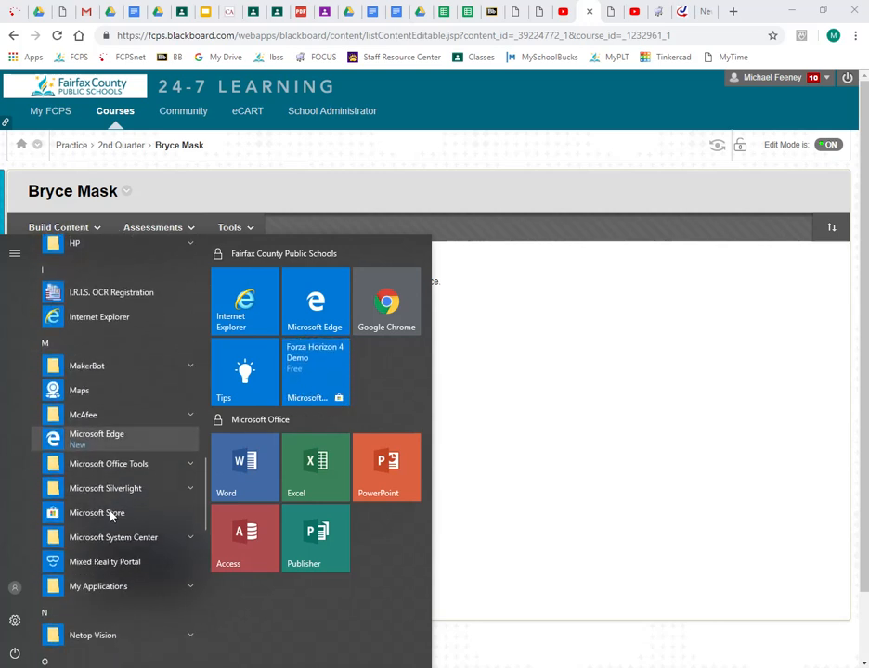
{"action": "left_click", "coordinate": [125, 589]}
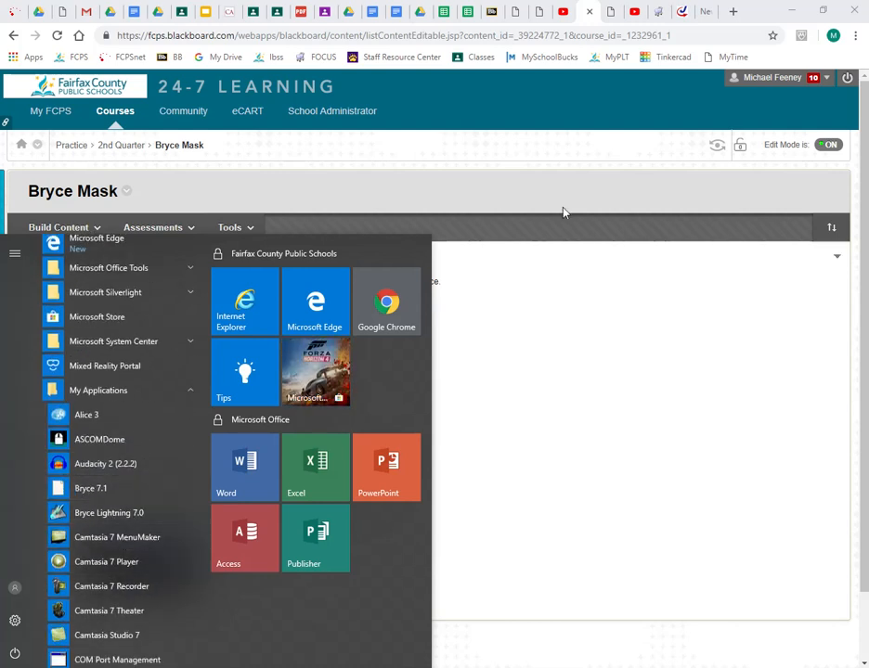
{"action": "left_click", "coordinate": [722, 573]}
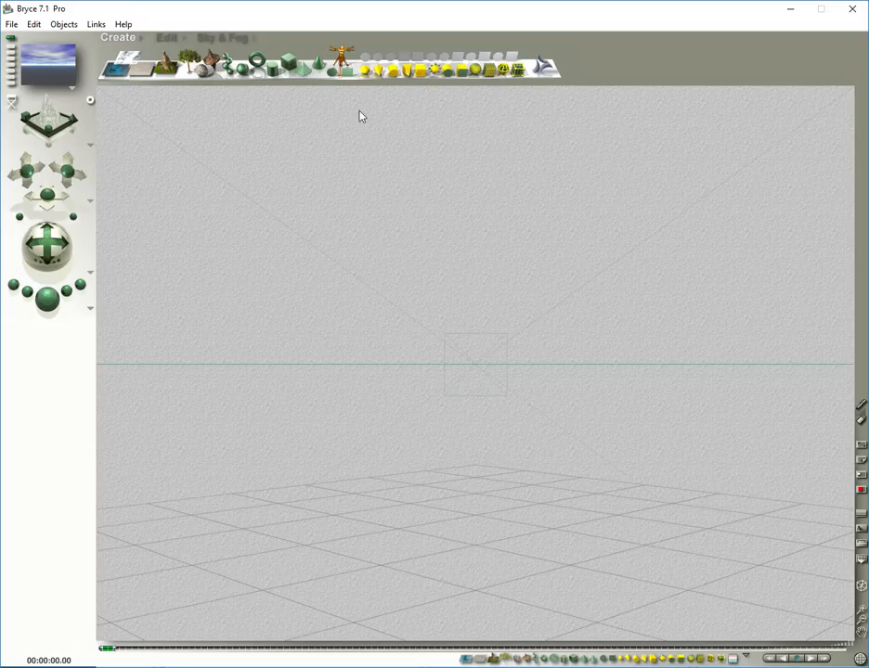
Create a sphere enlarged to about twice its default size, test-render it, and move it up toward the centre of the scene.
{"action": "left_click", "coordinate": [242, 73]}
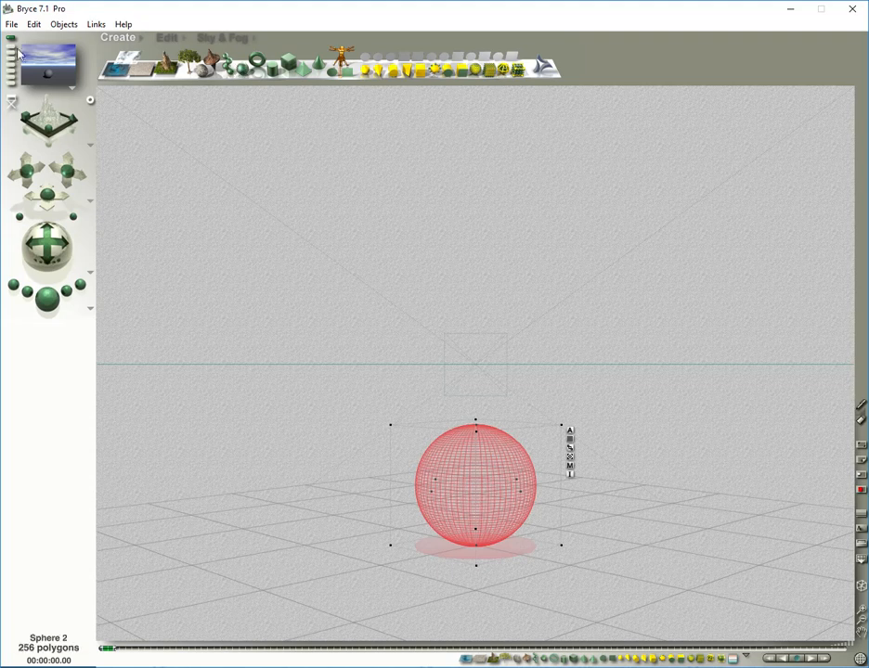
{"action": "left_click_drag", "start_coordinate": [395, 430], "coordinate": [345, 387]}
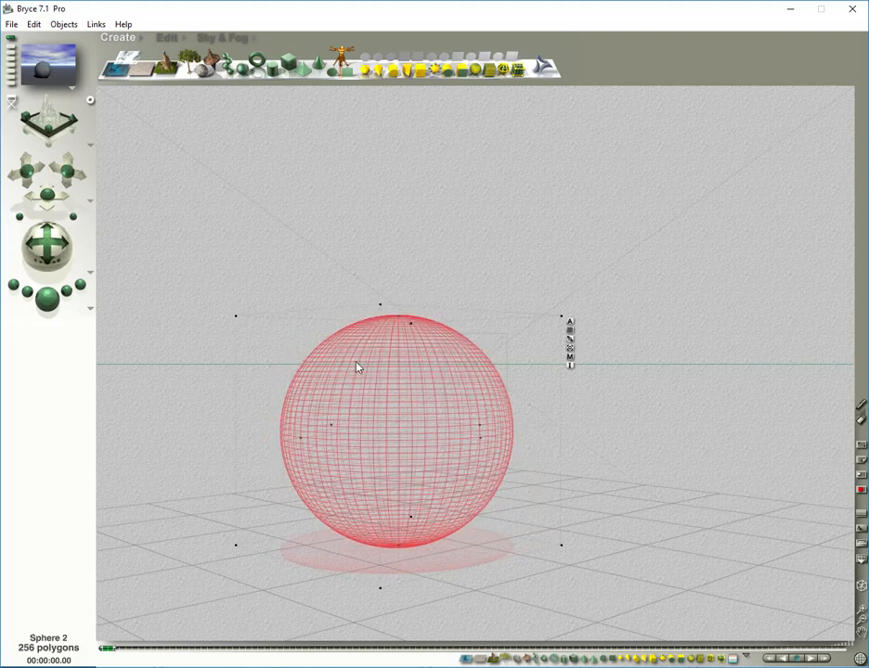
{"action": "left_click", "coordinate": [47, 300]}
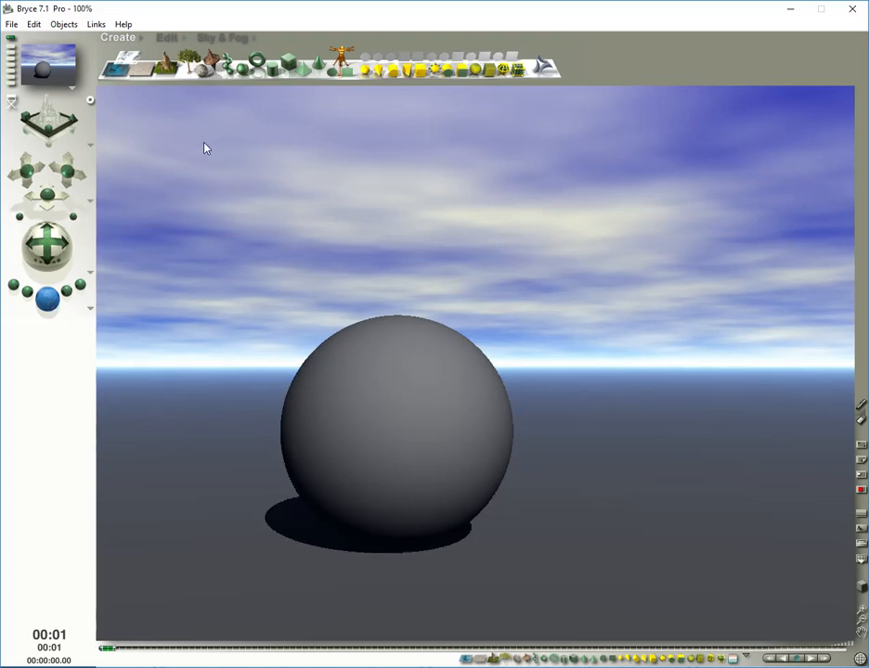
{"action": "left_click", "coordinate": [622, 314]}
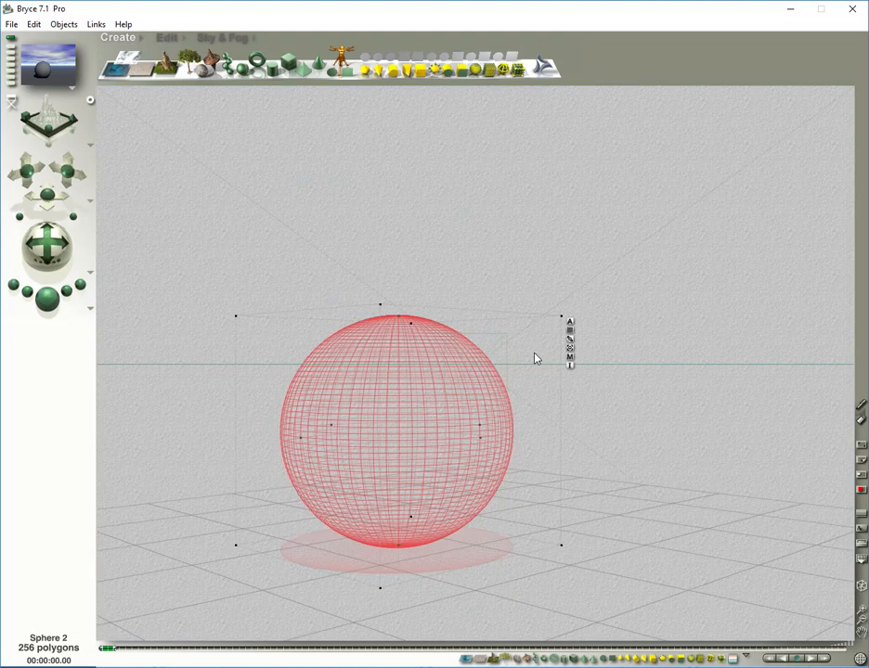
{"action": "left_click_drag", "start_coordinate": [397, 398], "coordinate": [557, 373]}
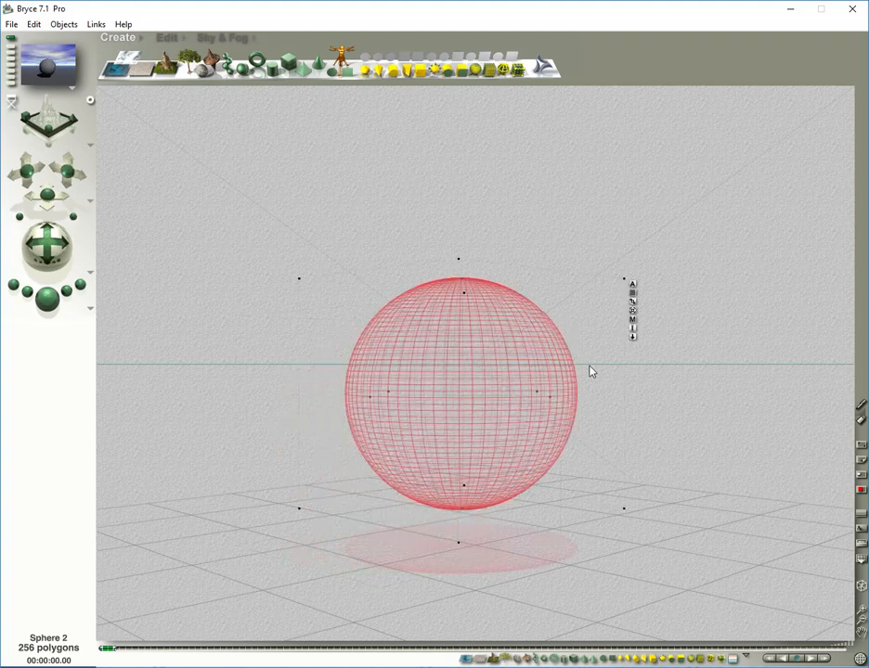
In the sphere's Materials Lab, assign texture A to Diffuse, Ambient, Specular, Specular Halo and Transparent colour.
{"action": "left_click", "coordinate": [632, 320]}
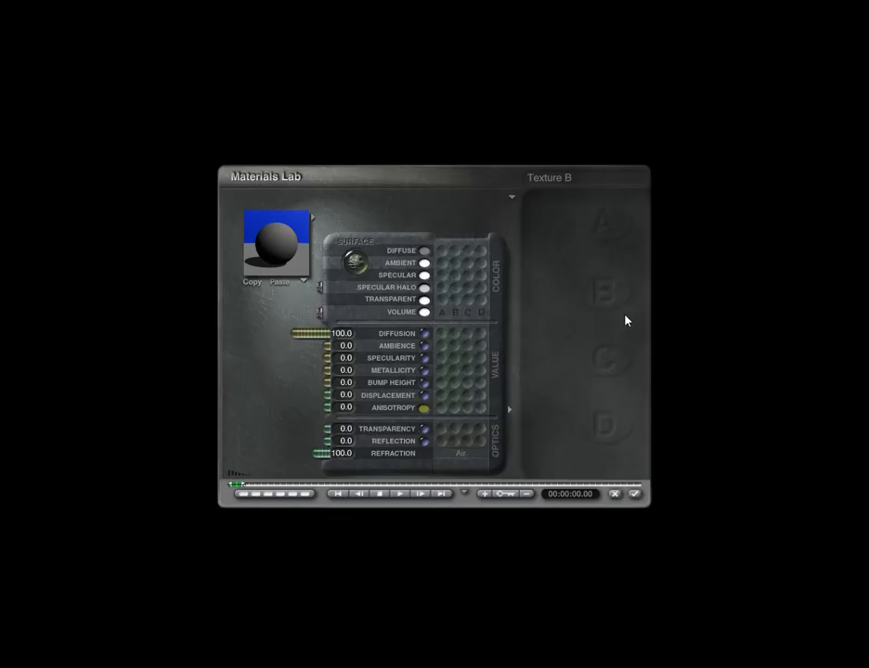
{"action": "left_click", "coordinate": [443, 252]}
{"action": "left_click_drag", "start_coordinate": [442, 280], "coordinate": [443, 298]}
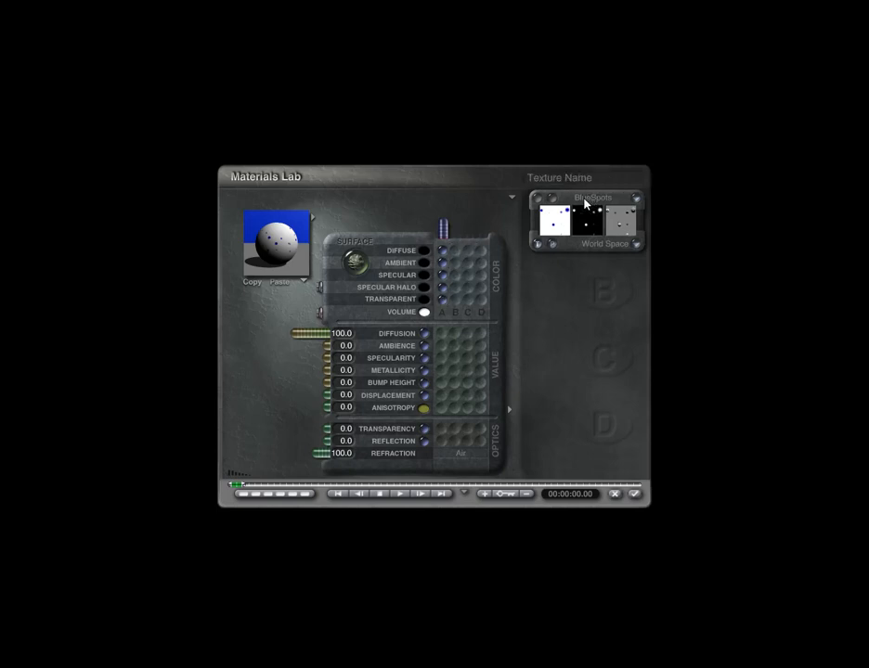
Switch texture A to an image texture and load the "mask project-01.jpg" picture from the 03 Mask folder as its source.
{"action": "left_click", "coordinate": [554, 245]}
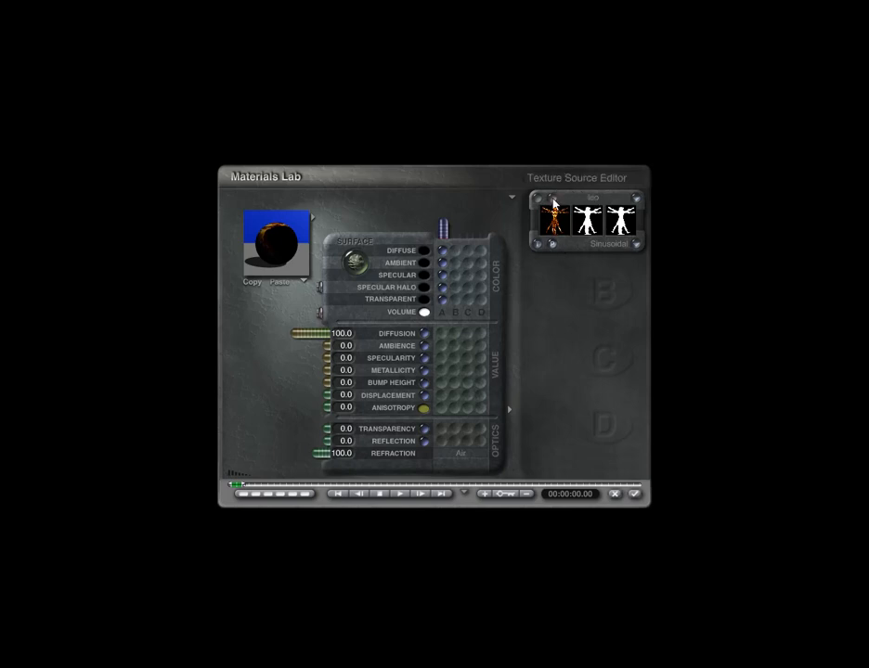
{"action": "left_click", "coordinate": [553, 202]}
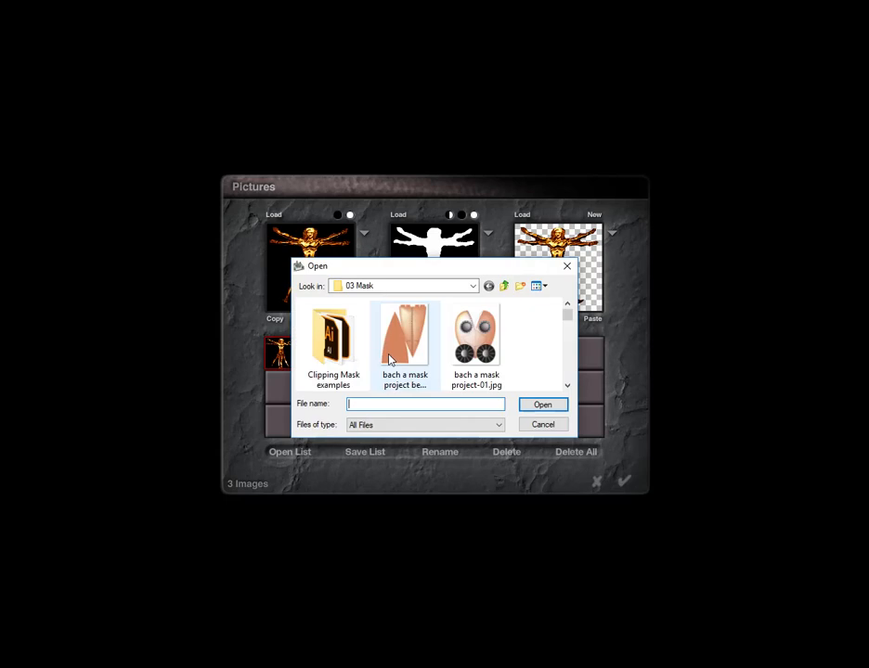
{"action": "left_click", "coordinate": [480, 340]}
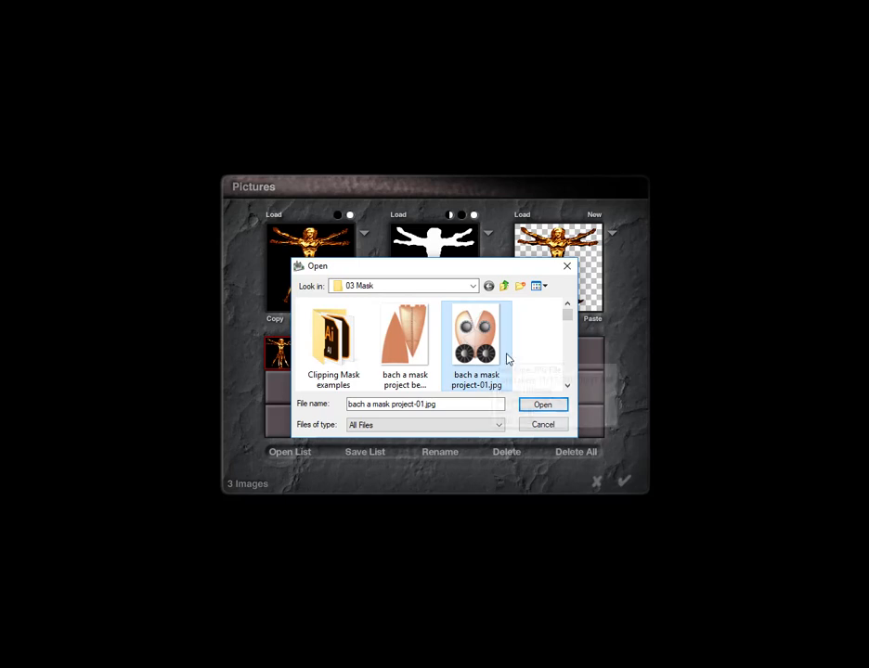
{"action": "left_click", "coordinate": [547, 412]}
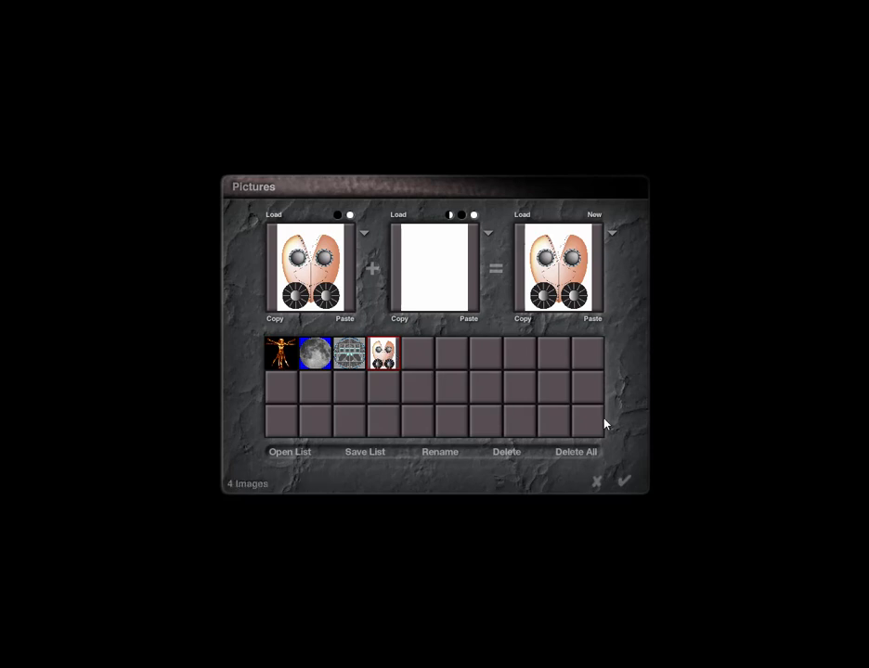
{"action": "left_click", "coordinate": [624, 481]}
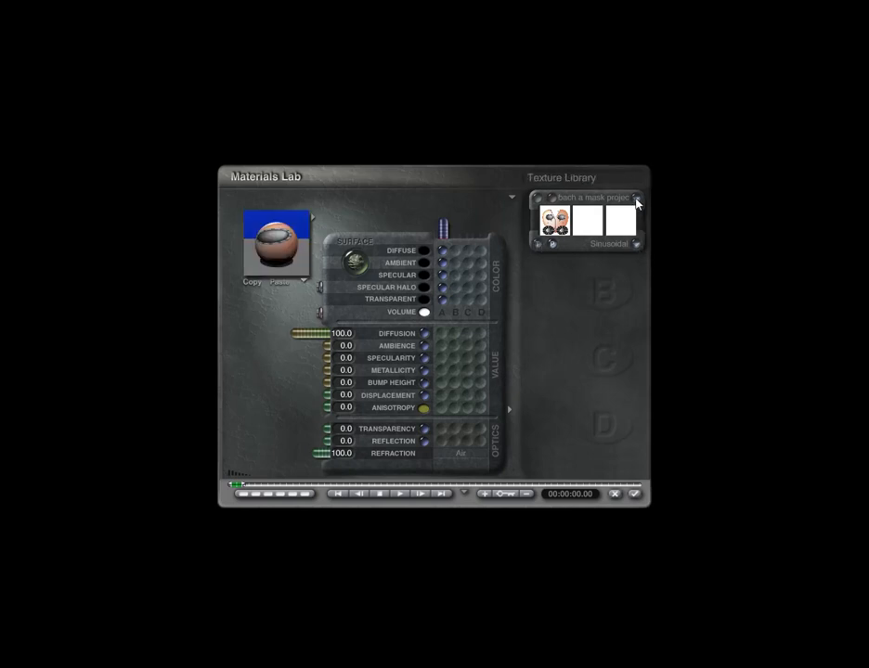
Offset the mask texture by 10 BU along Z, accept the material, and render the scene.
{"action": "left_click", "coordinate": [539, 203]}
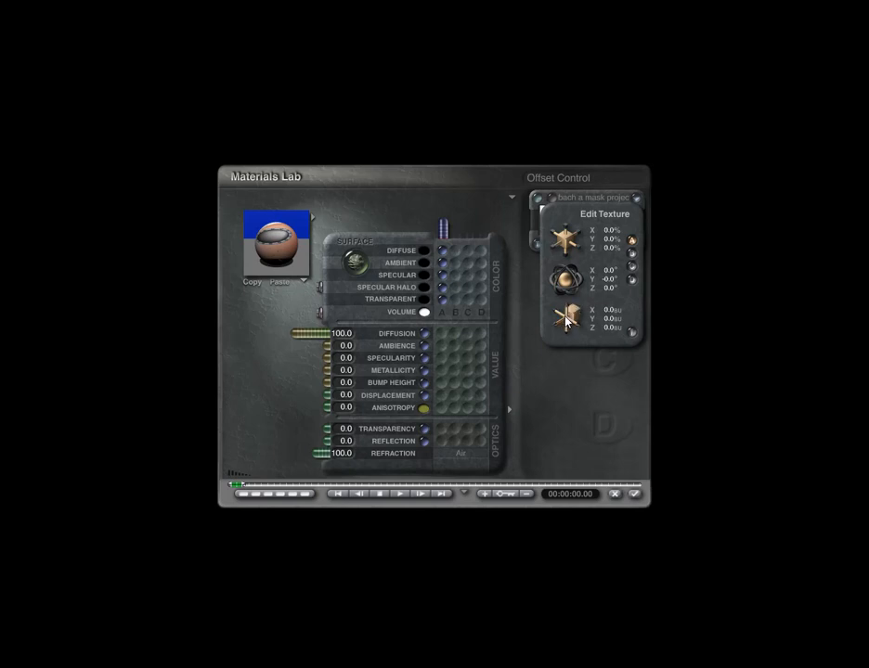
{"action": "left_click_drag", "start_coordinate": [562, 323], "coordinate": [558, 323]}
{"action": "left_click_drag", "start_coordinate": [270, 250], "coordinate": [273, 249]}
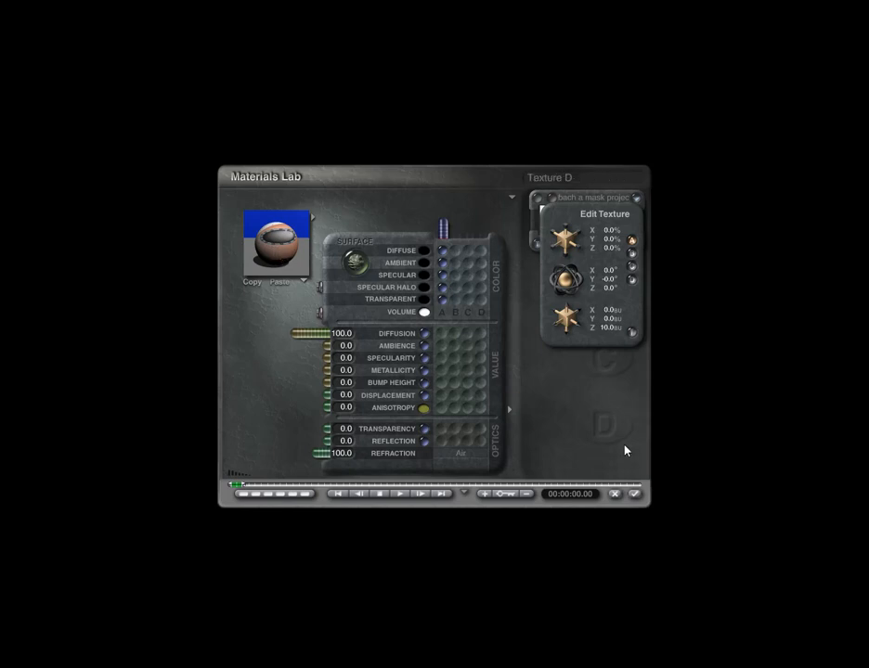
{"action": "left_click", "coordinate": [635, 494]}
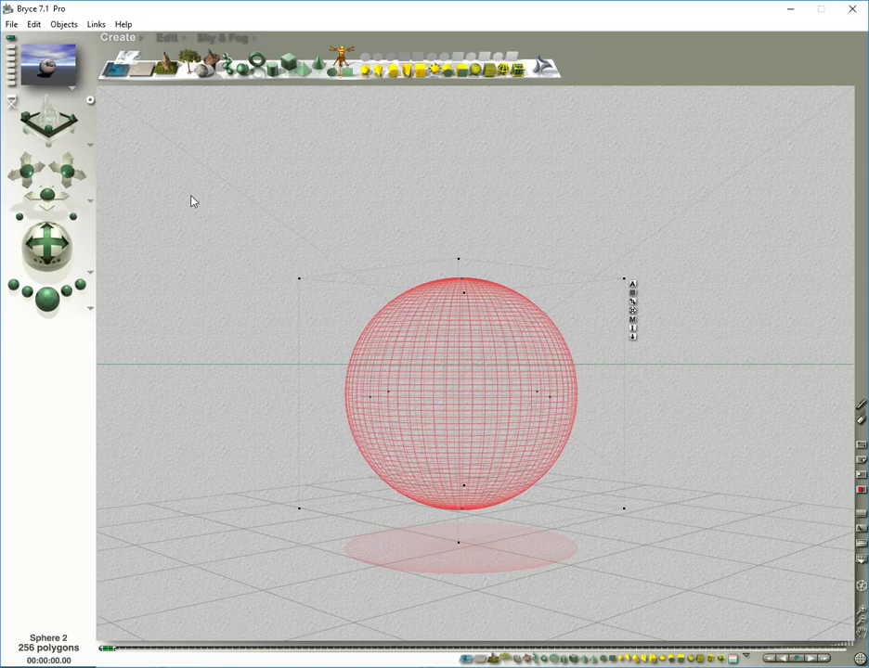
{"action": "left_click", "coordinate": [48, 302]}
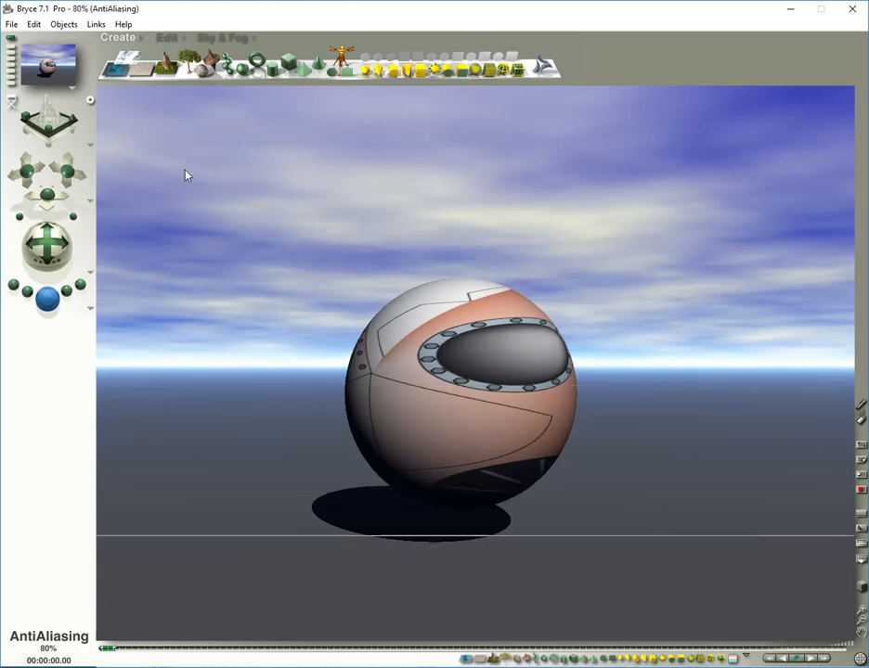
Start saving the scene as a Bryce 7 file named with the author's last name and initial plus "bryce mask on sphere".
{"action": "left_click", "coordinate": [9, 25]}
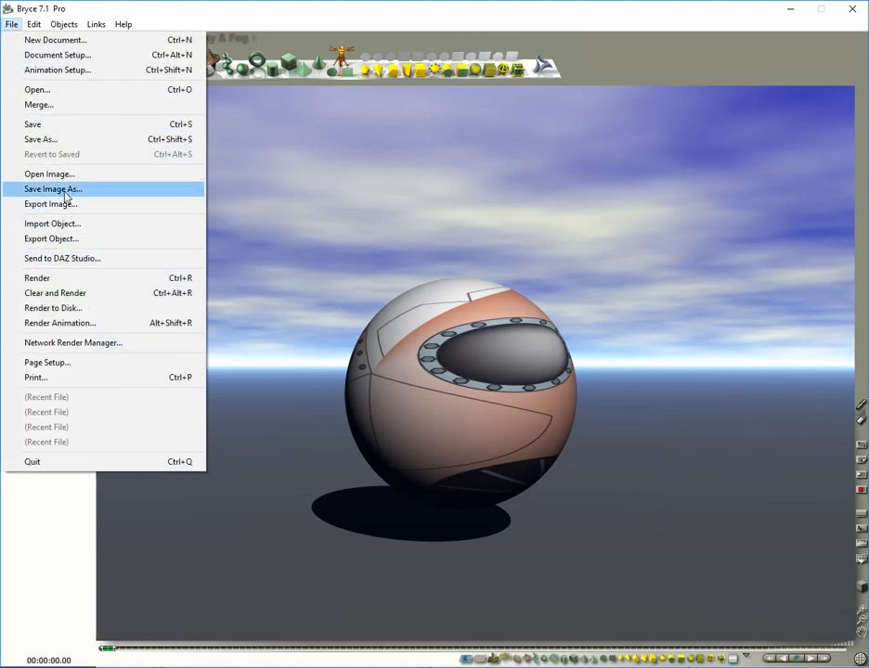
{"action": "left_click", "coordinate": [61, 126]}
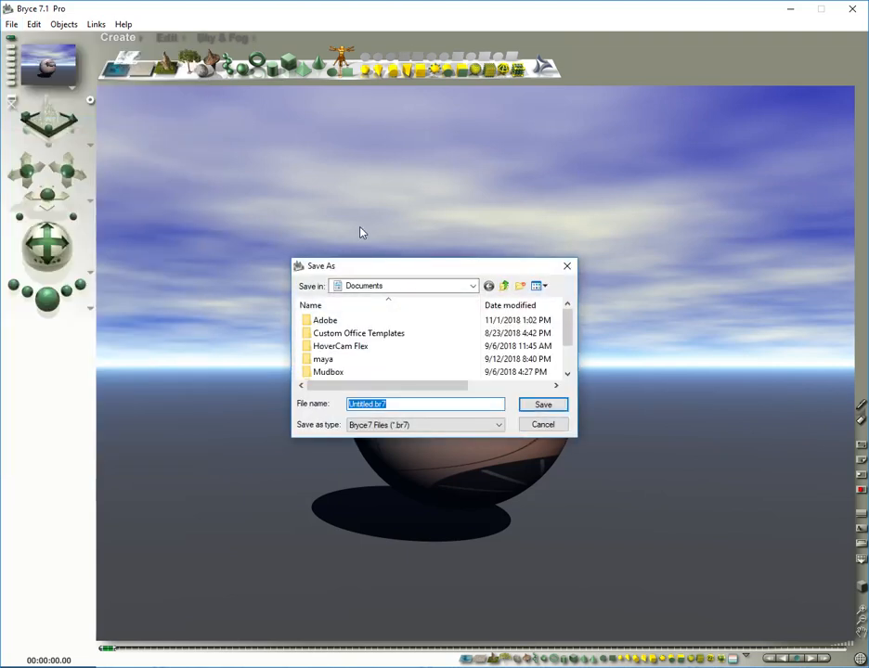
{"action": "left_click", "coordinate": [504, 287]}
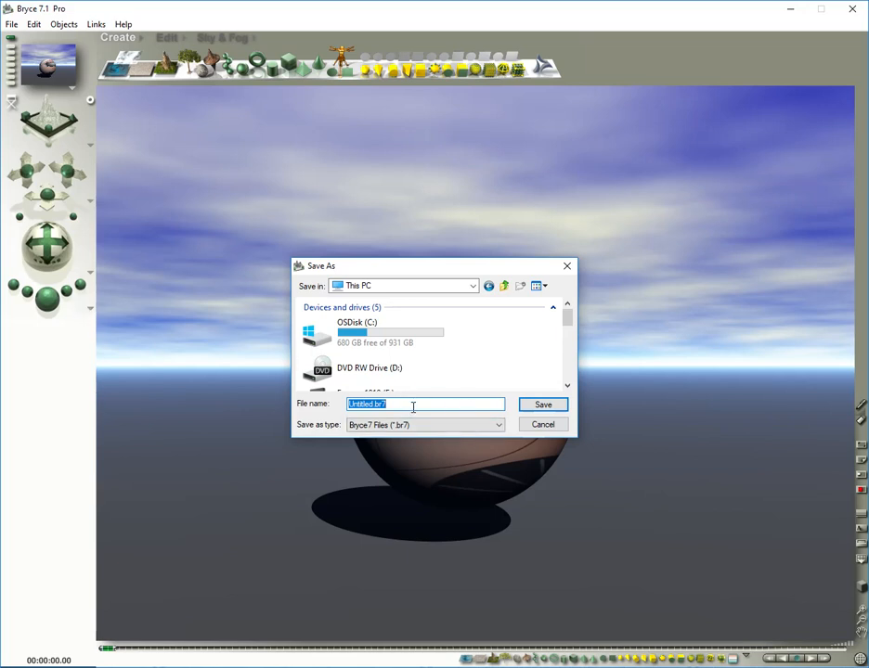
{"action": "type", "text": "feeney m bryce mask on sphere"}
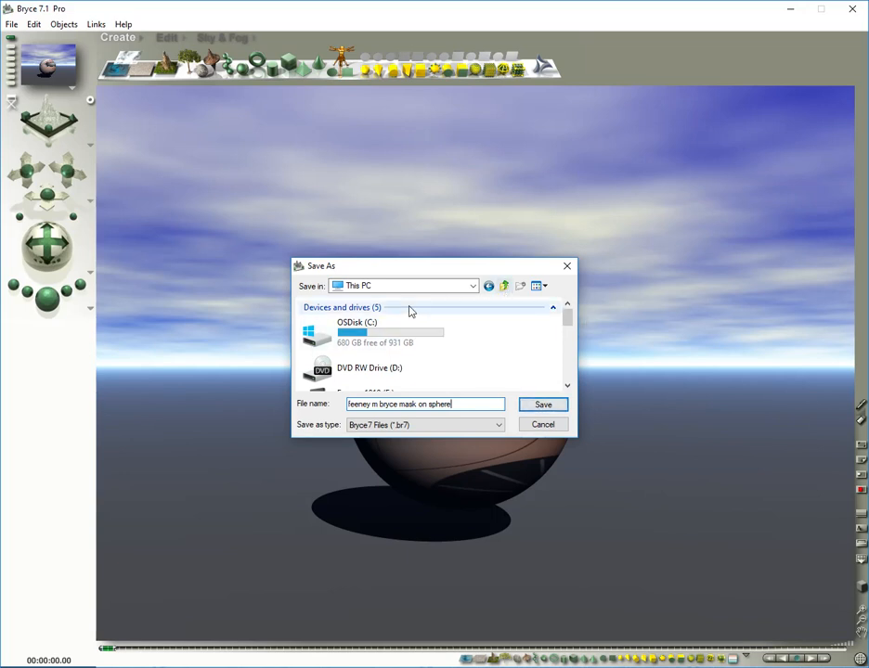
{"action": "double_click", "coordinate": [343, 345]}
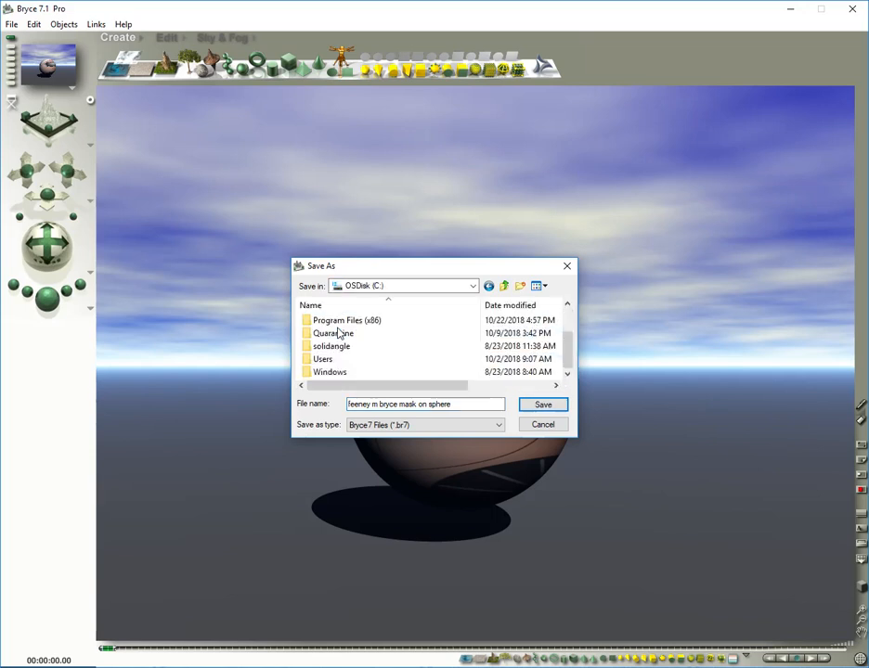
{"action": "left_click", "coordinate": [504, 288]}
{"action": "left_click", "coordinate": [504, 288]}
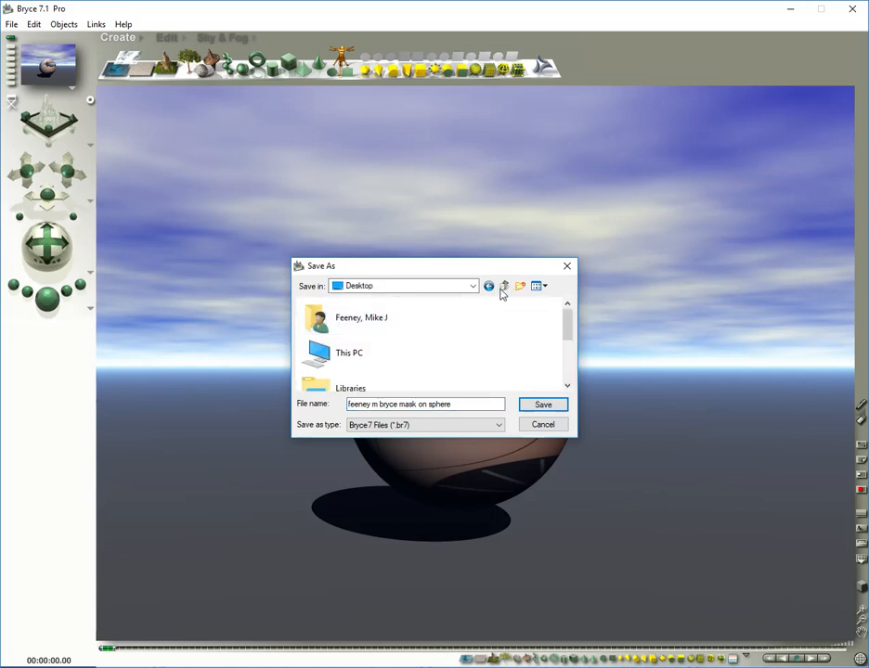
{"action": "double_click", "coordinate": [390, 354]}
Set the save location to the author's own folder under HS Computer Graphics, Work, Period 3 on the ComputerGraphics (R:) drive.
{"action": "scroll", "coordinate": [390, 354], "scroll_direction": "down", "scroll_amount": 5}
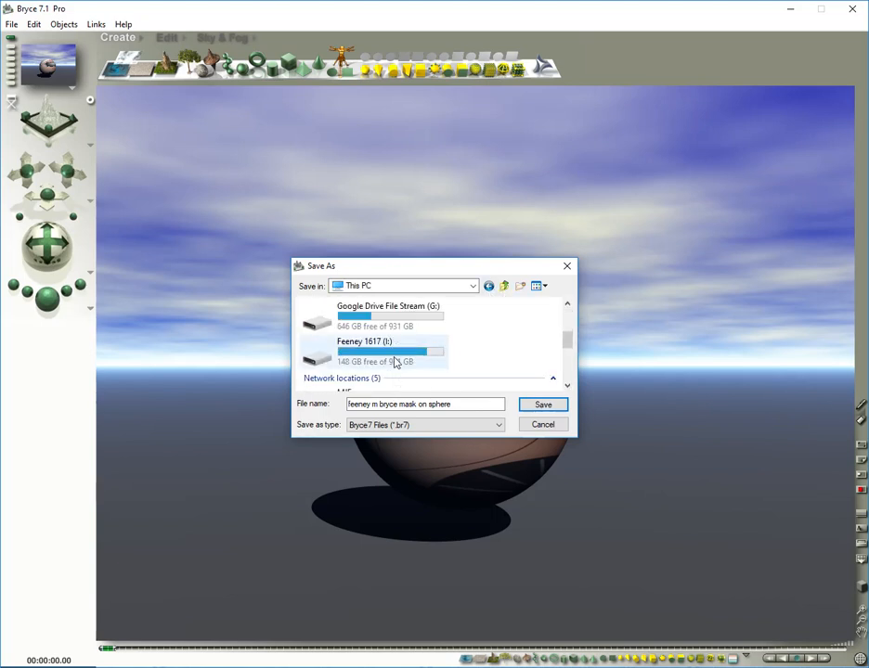
{"action": "scroll", "coordinate": [393, 362], "scroll_direction": "down", "scroll_amount": 3}
{"action": "scroll", "coordinate": [393, 361], "scroll_direction": "down", "scroll_amount": 3}
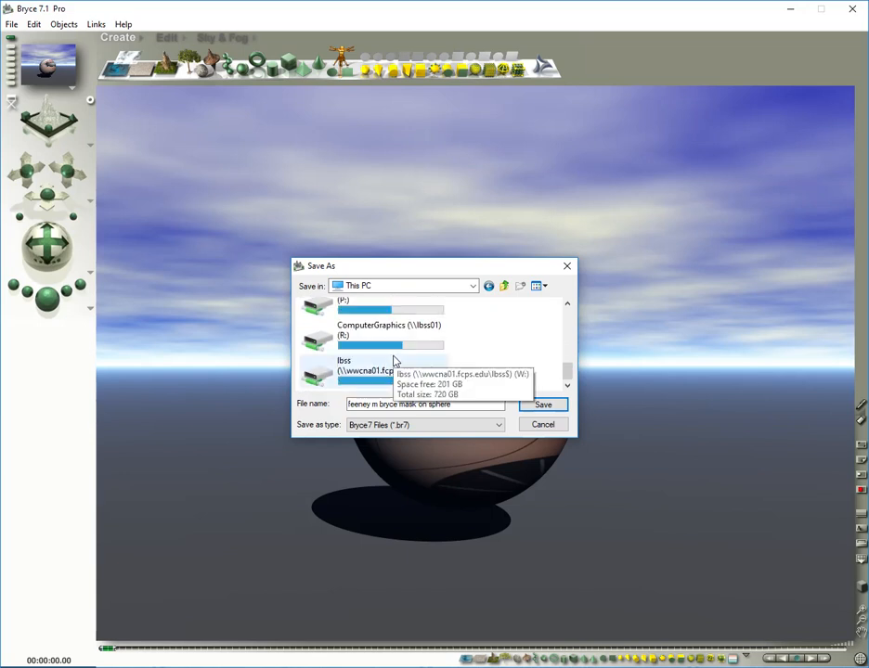
{"action": "double_click", "coordinate": [394, 334]}
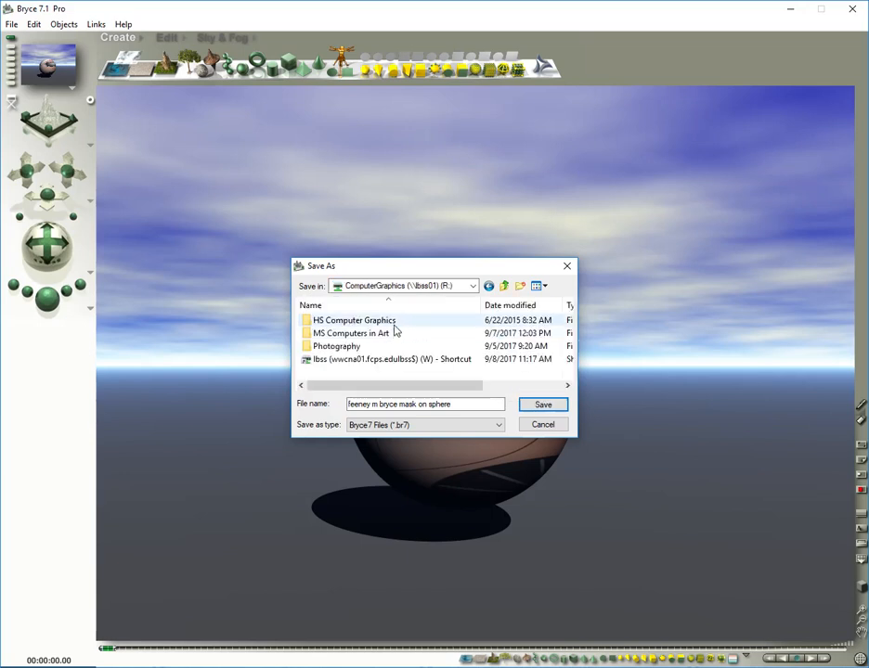
{"action": "double_click", "coordinate": [395, 321]}
{"action": "double_click", "coordinate": [344, 351]}
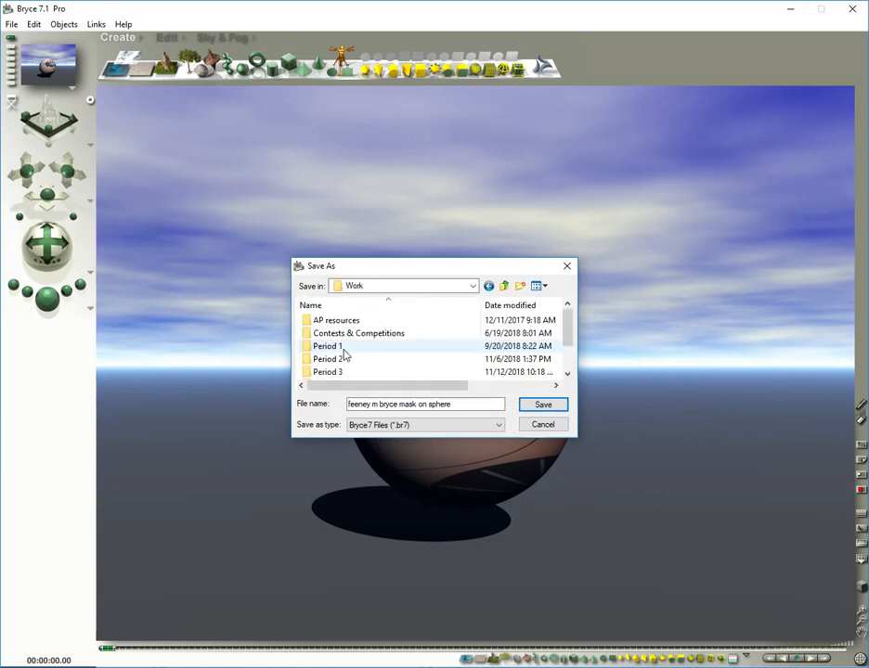
{"action": "scroll", "coordinate": [366, 351], "scroll_direction": "down", "scroll_amount": 1}
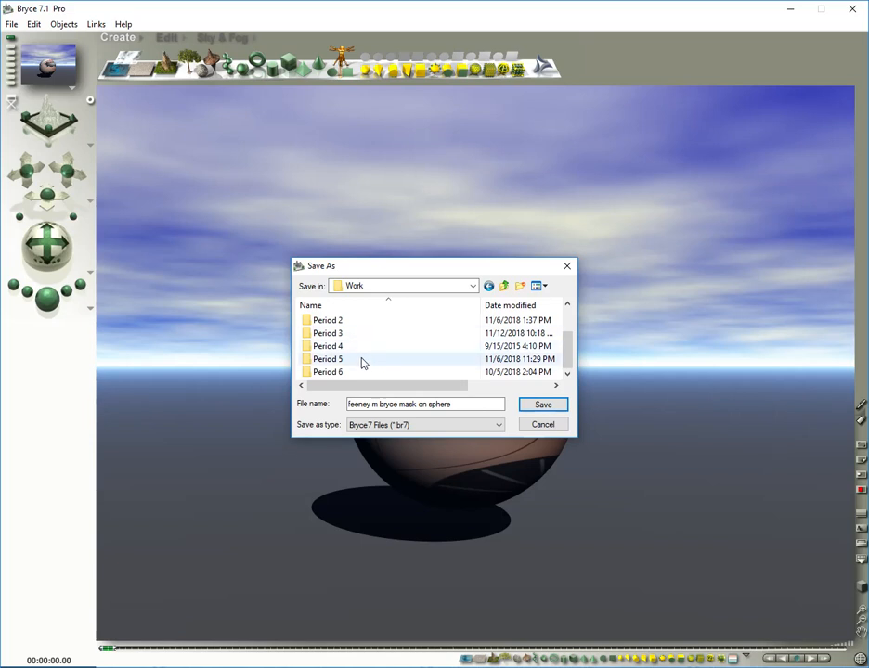
{"action": "double_click", "coordinate": [365, 336]}
{"action": "scroll", "coordinate": [365, 339], "scroll_direction": "down", "scroll_amount": 2}
{"action": "scroll", "coordinate": [364, 336], "scroll_direction": "up", "scroll_amount": 1}
{"action": "double_click", "coordinate": [365, 322]}
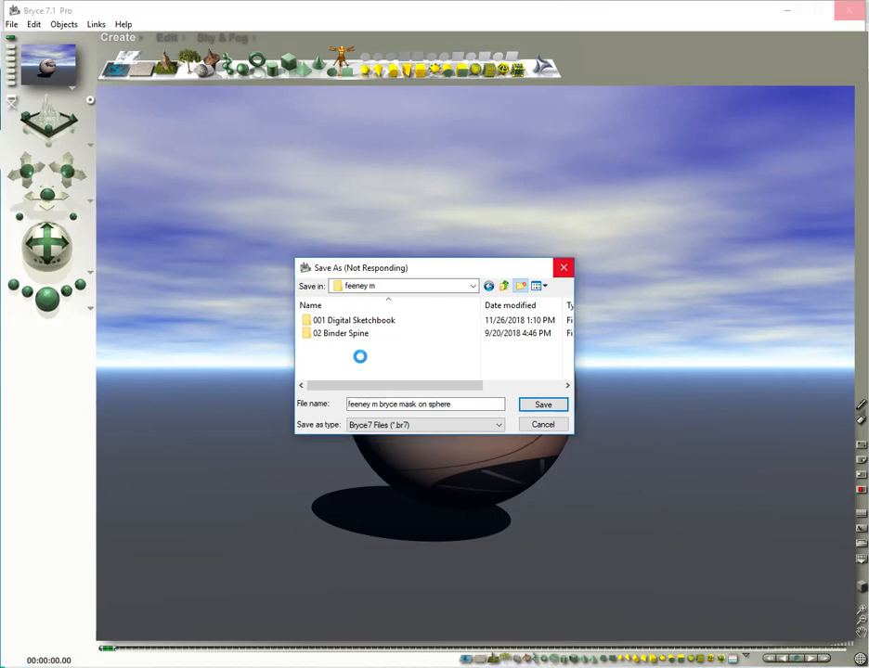
Name the new folder "Practice" inside the author's folder and save the Bryce 7 scene in it.
{"action": "type", "text": "Practice"}
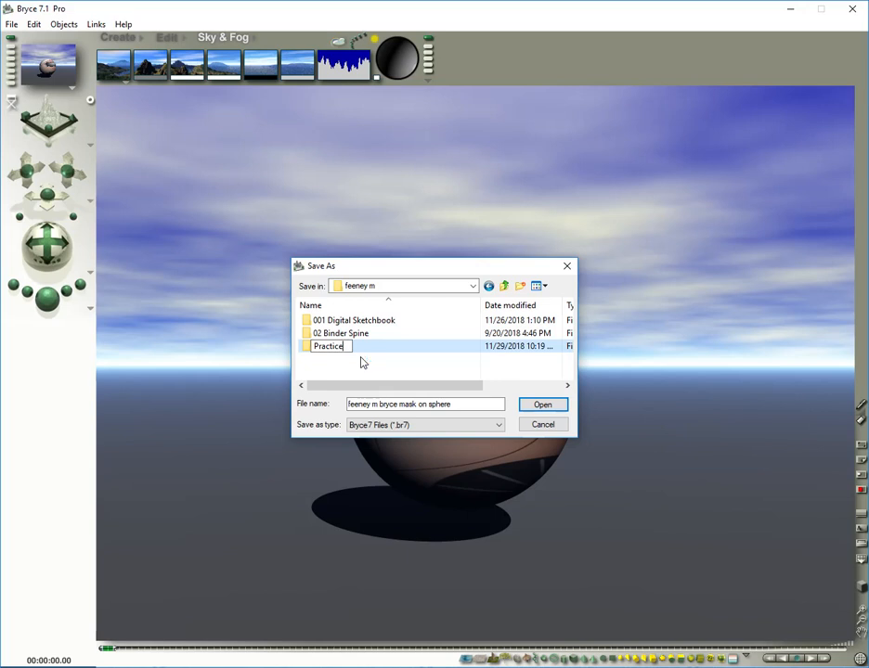
{"action": "key", "text": "Return"}
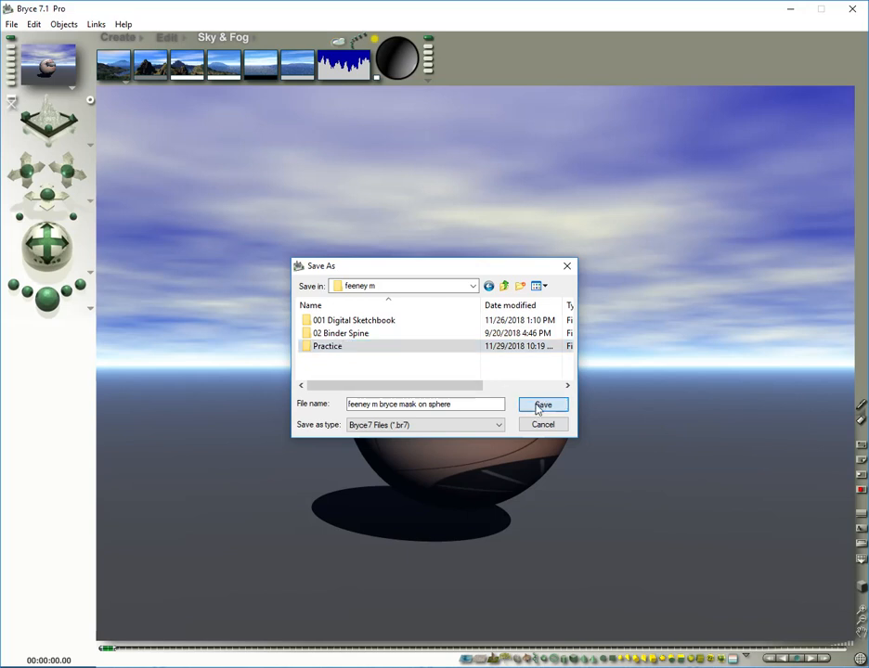
{"action": "left_click", "coordinate": [542, 405]}
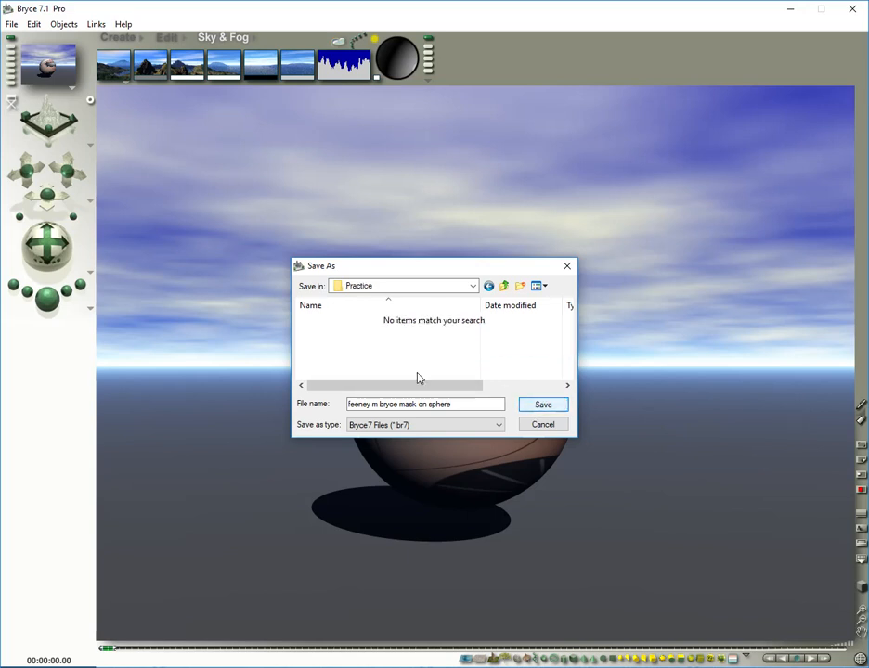
{"action": "left_click", "coordinate": [545, 406]}
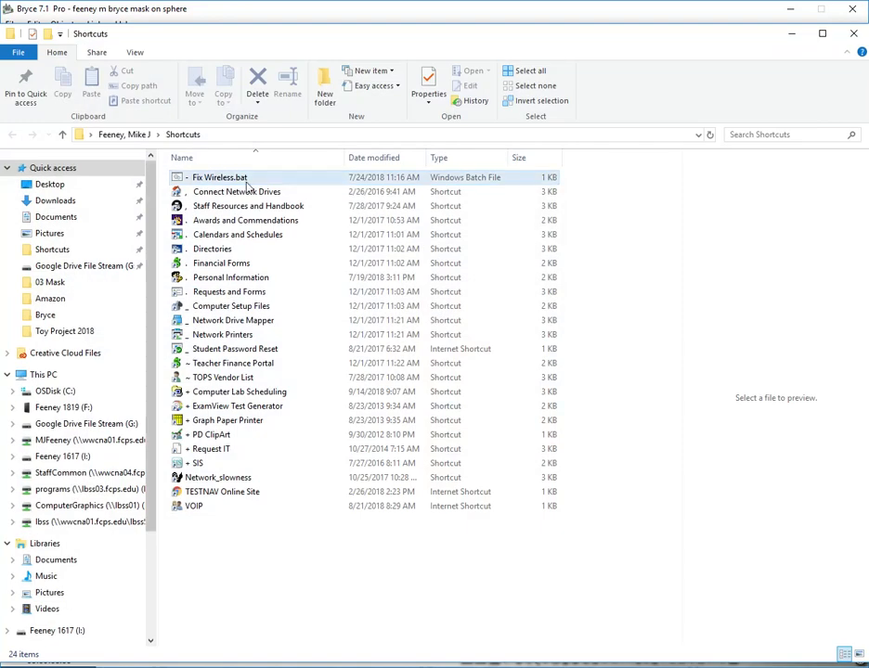
In File Explorer, browse ComputerGraphics (R:), HS Computer Graphics, Work, Period 3 to the author's Practice folder and check the saved .br7 and .bmp files.
{"action": "left_click", "coordinate": [87, 508]}
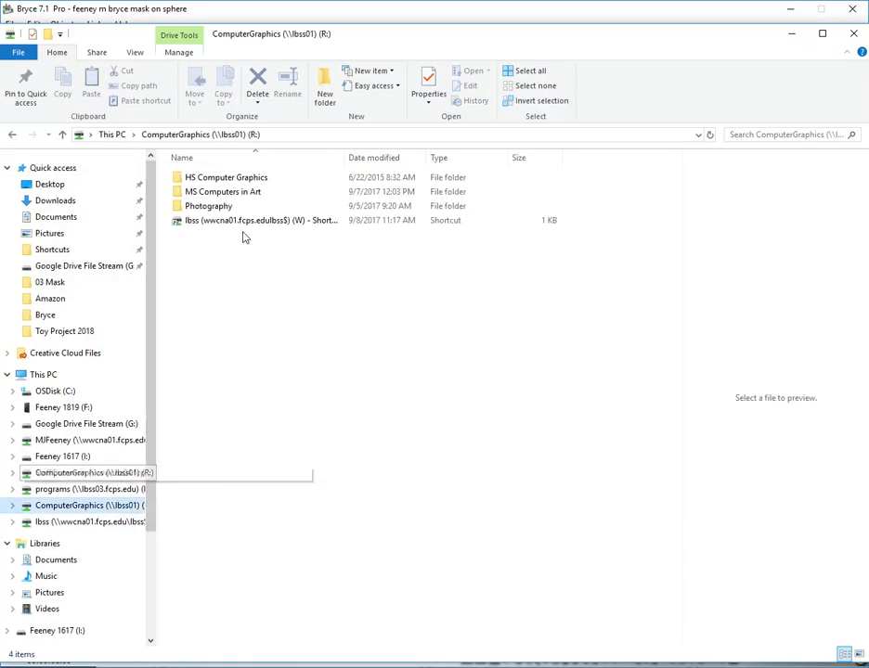
{"action": "double_click", "coordinate": [244, 182]}
{"action": "double_click", "coordinate": [222, 210]}
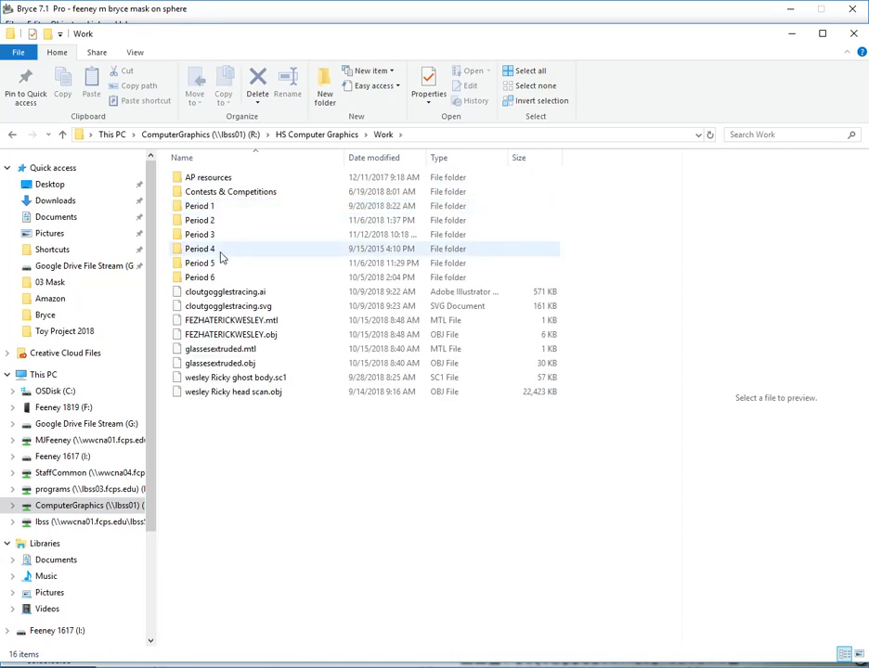
{"action": "double_click", "coordinate": [228, 241]}
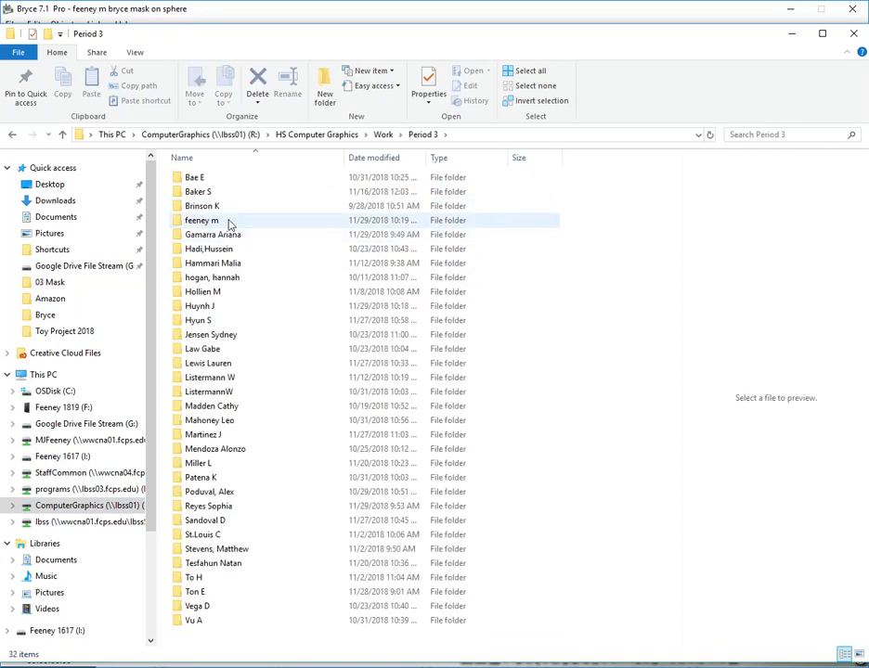
{"action": "double_click", "coordinate": [228, 223]}
{"action": "double_click", "coordinate": [210, 208]}
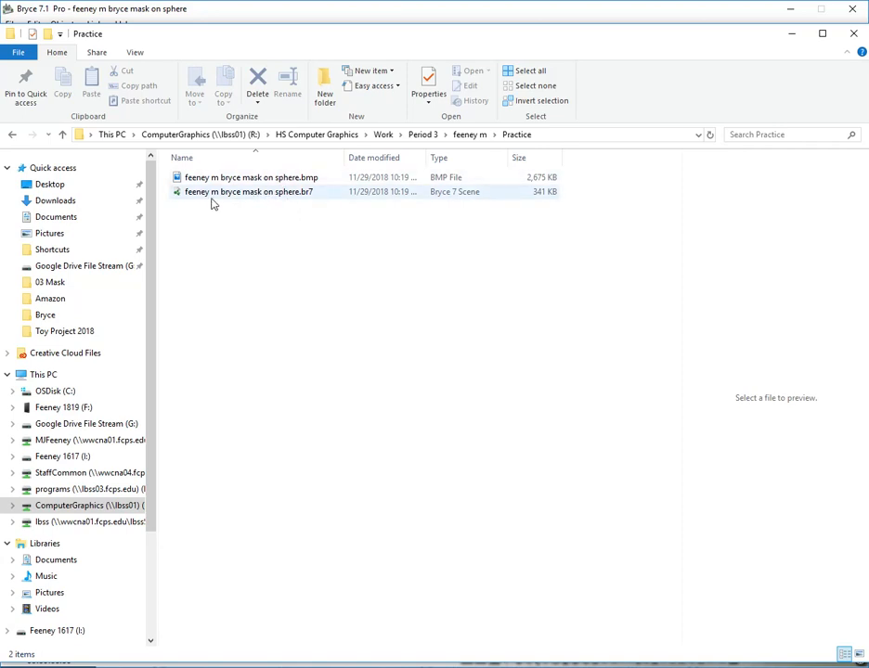
{"action": "left_click", "coordinate": [180, 197]}
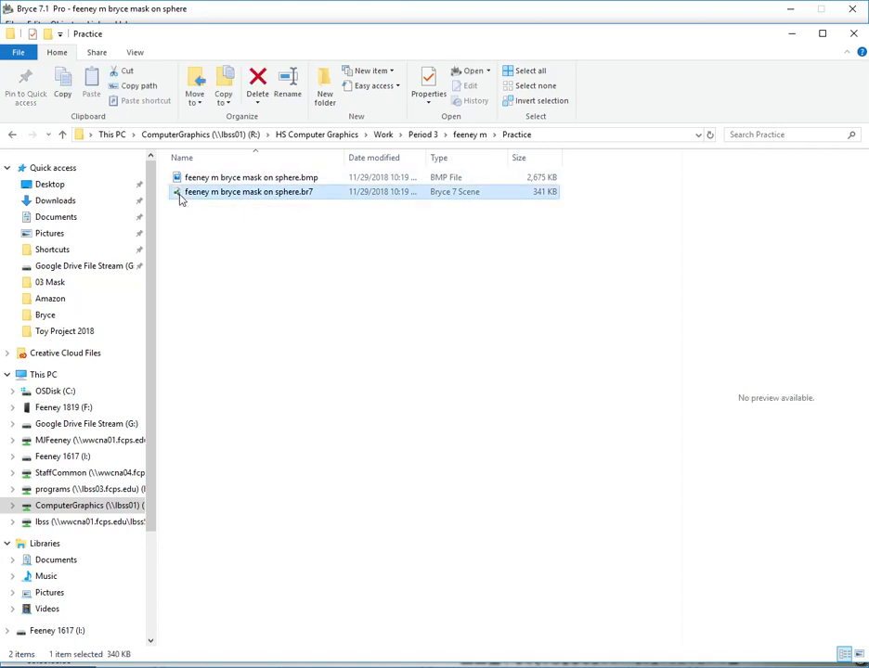
{"action": "left_click", "coordinate": [254, 179]}
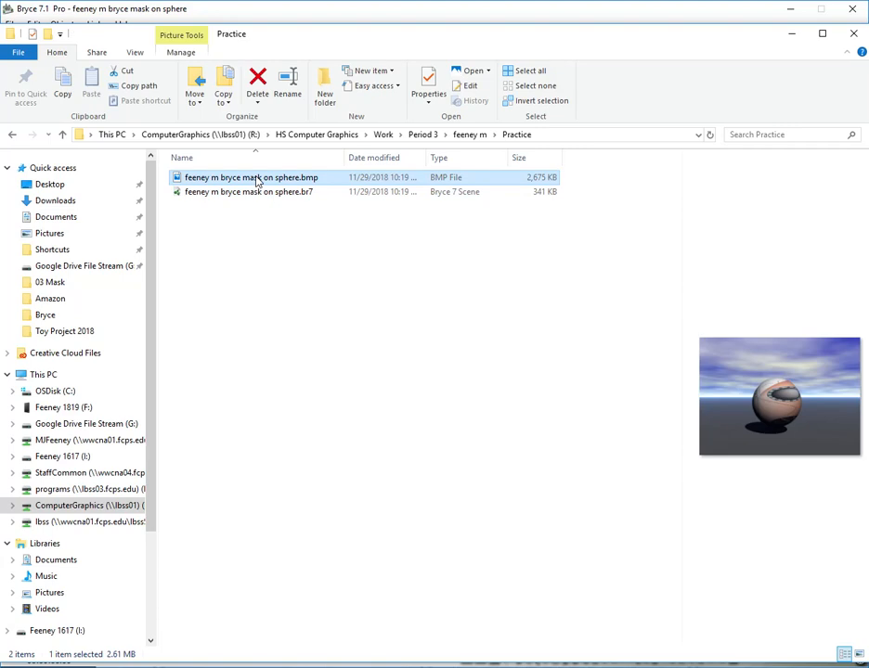